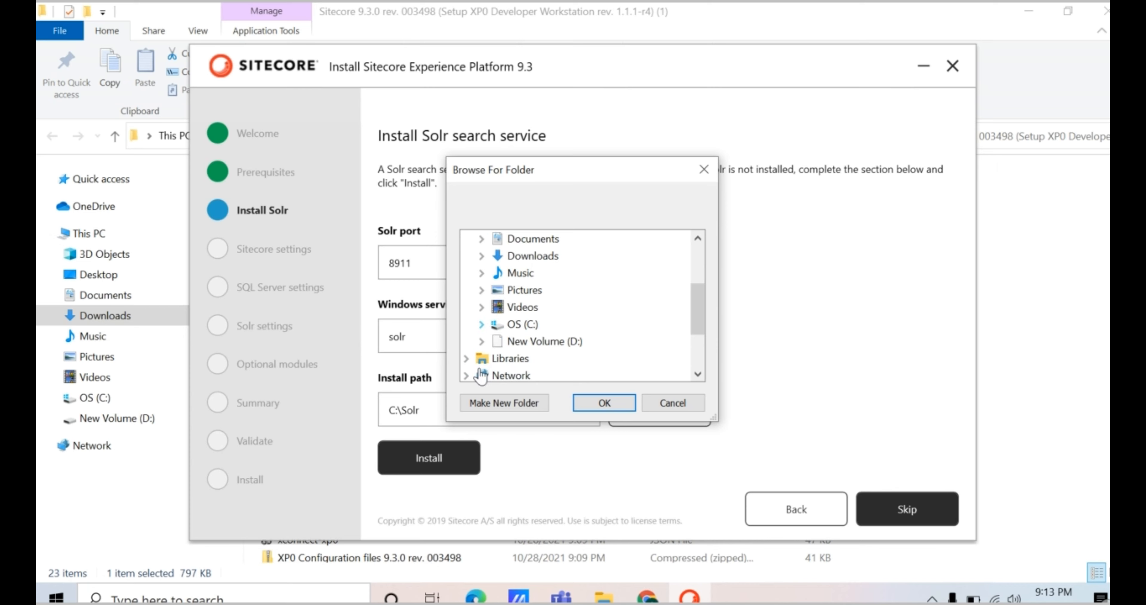
click(481, 324)
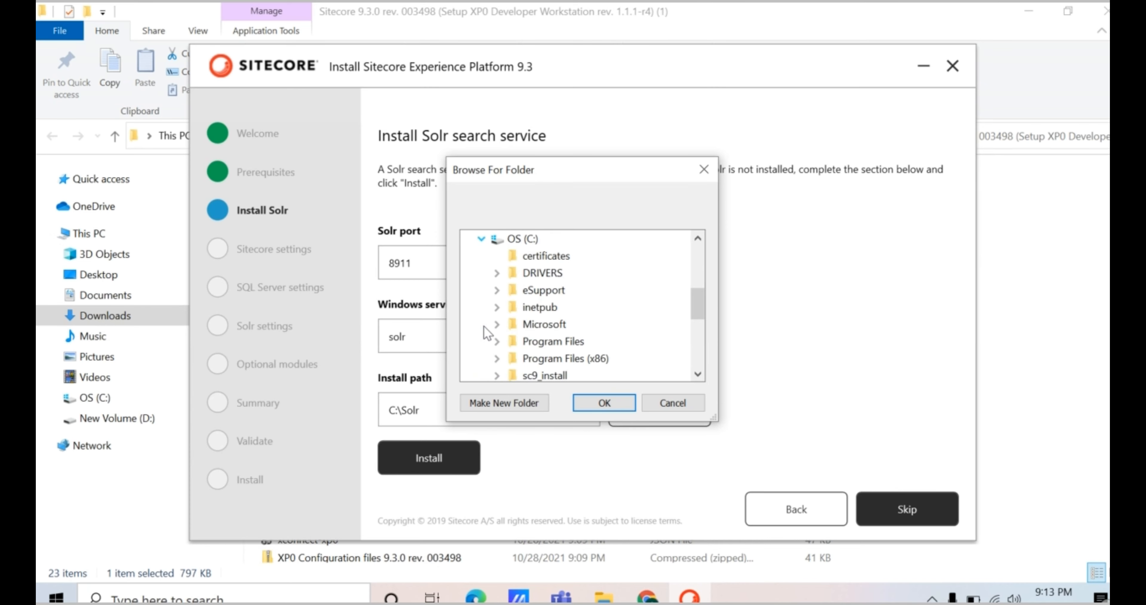
scroll(485, 338, down, 1)
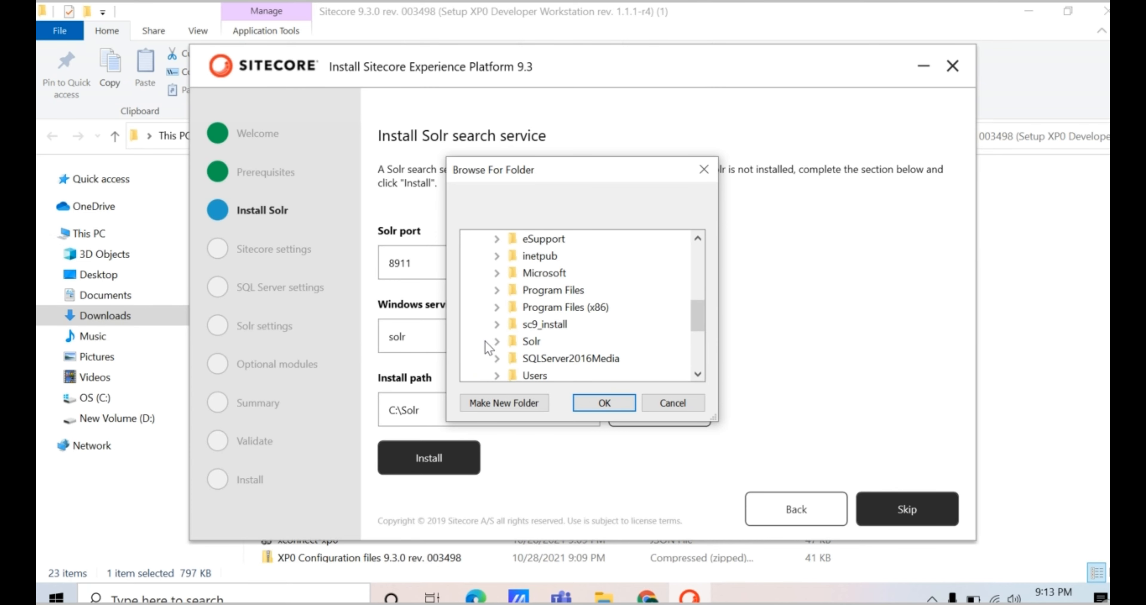
click(674, 403)
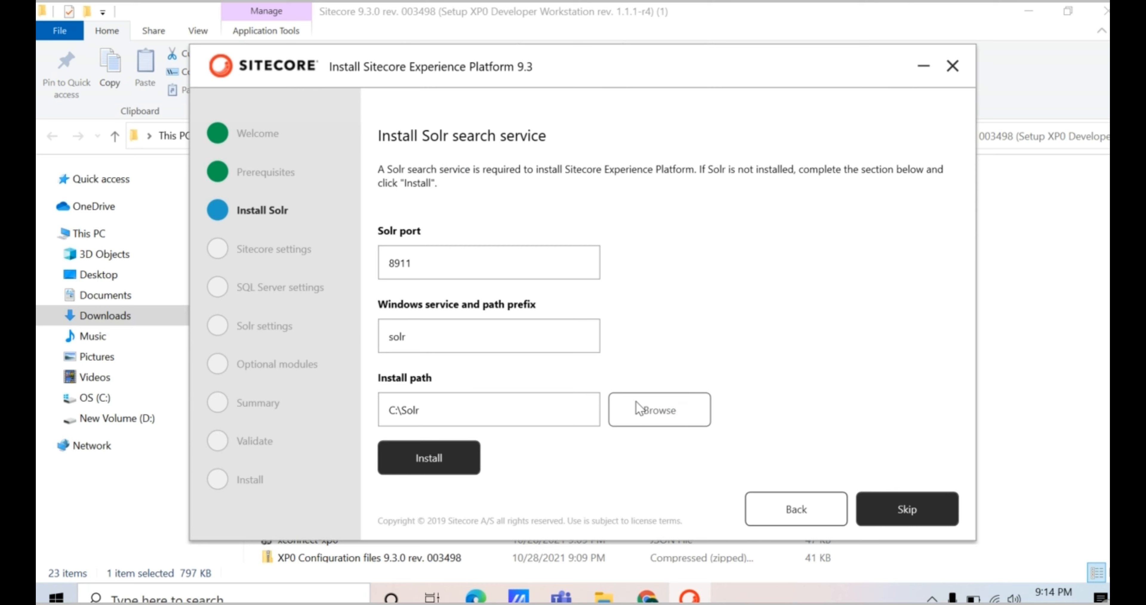
- Browse to New Volume (D:) and choose it as the Solr install path
click(629, 418)
scroll(525, 382, down, 1)
scroll(484, 369, up, 1)
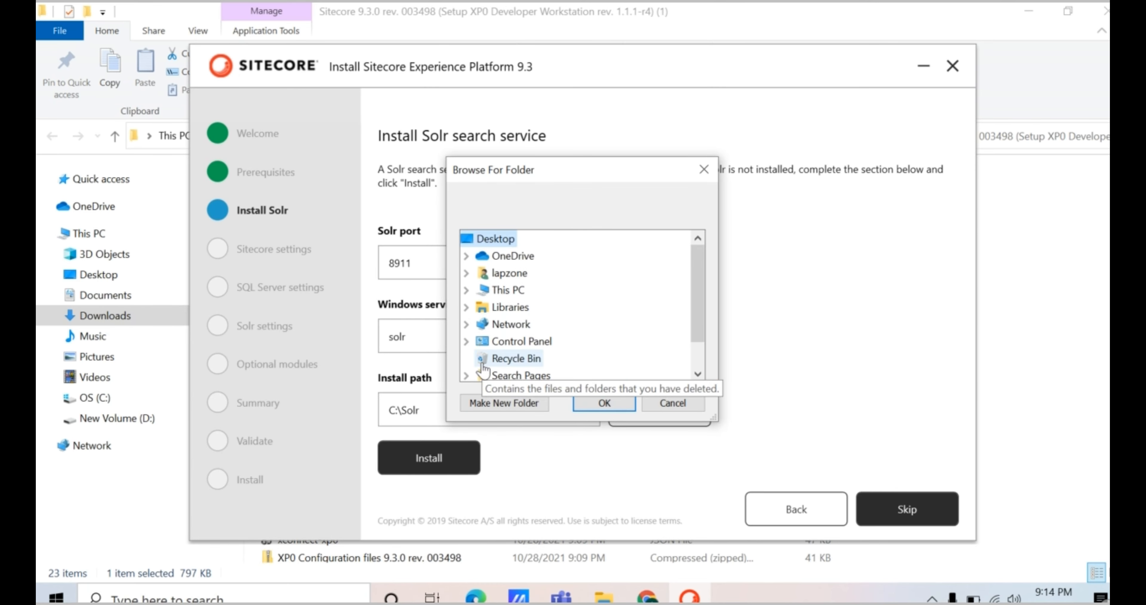
click(467, 290)
scroll(489, 311, down, 1)
click(534, 341)
click(604, 403)
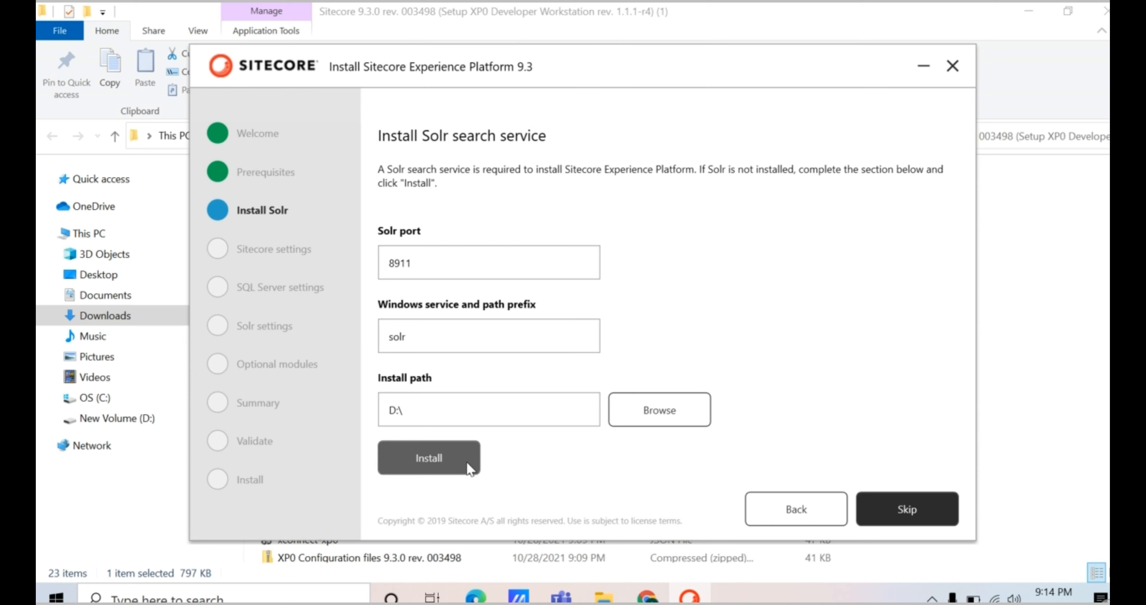
- Set the Windows service and path prefix to solr_install and start the Solr installation
click(414, 338)
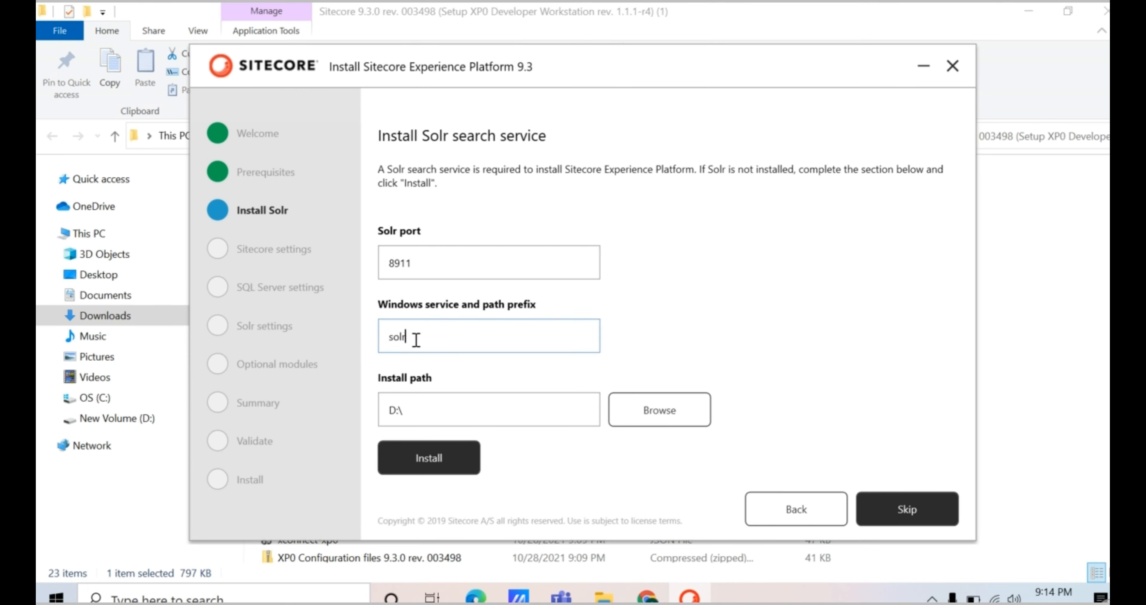
text(_install)
click(443, 463)
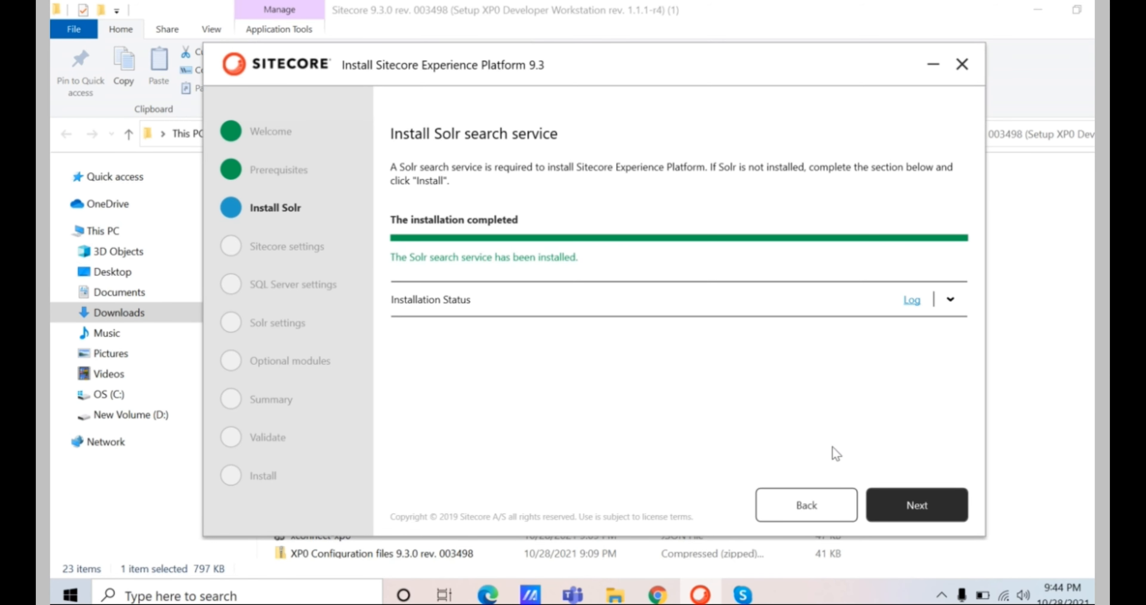
- Proceed to the Sitecore settings and set the installation/solution prefix to SitecoreSc_9.3
click(913, 516)
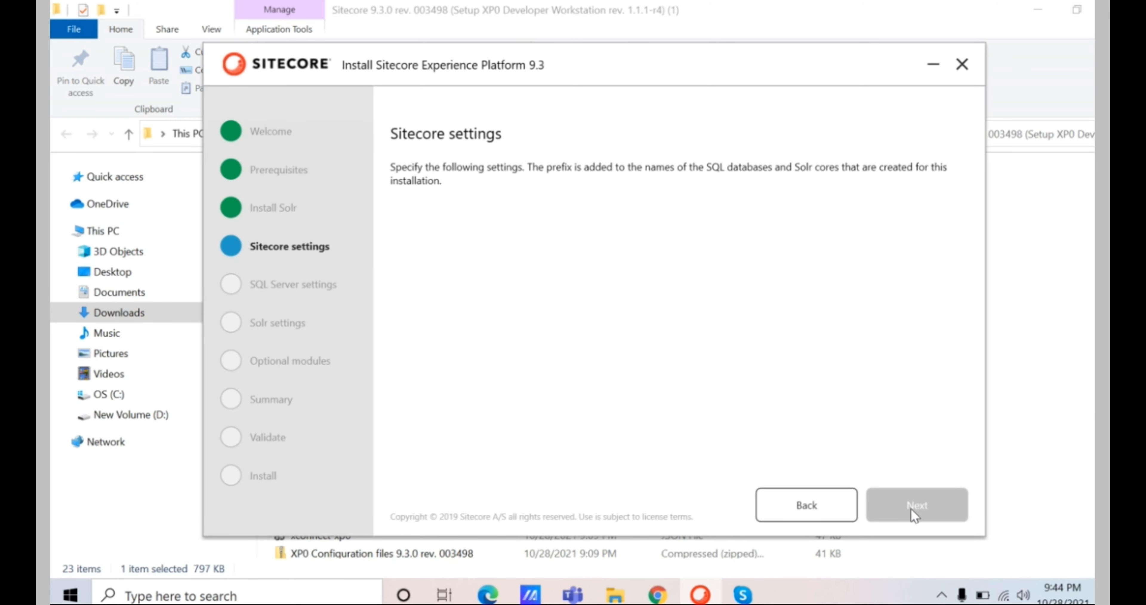
text(SitecoreSc_9)
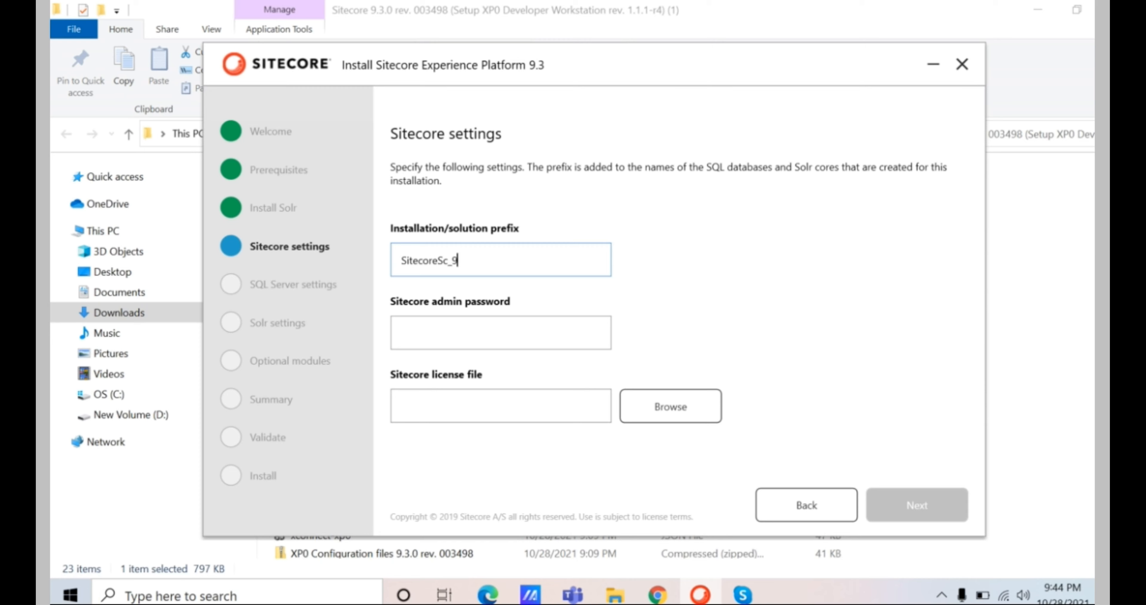
text(.3)
- Choose license (1) on New Volume (D:) as the Sitecore license file and continue to the SQL Server settings
click(671, 406)
click(284, 353)
scroll(397, 266, down, 3)
click(402, 313)
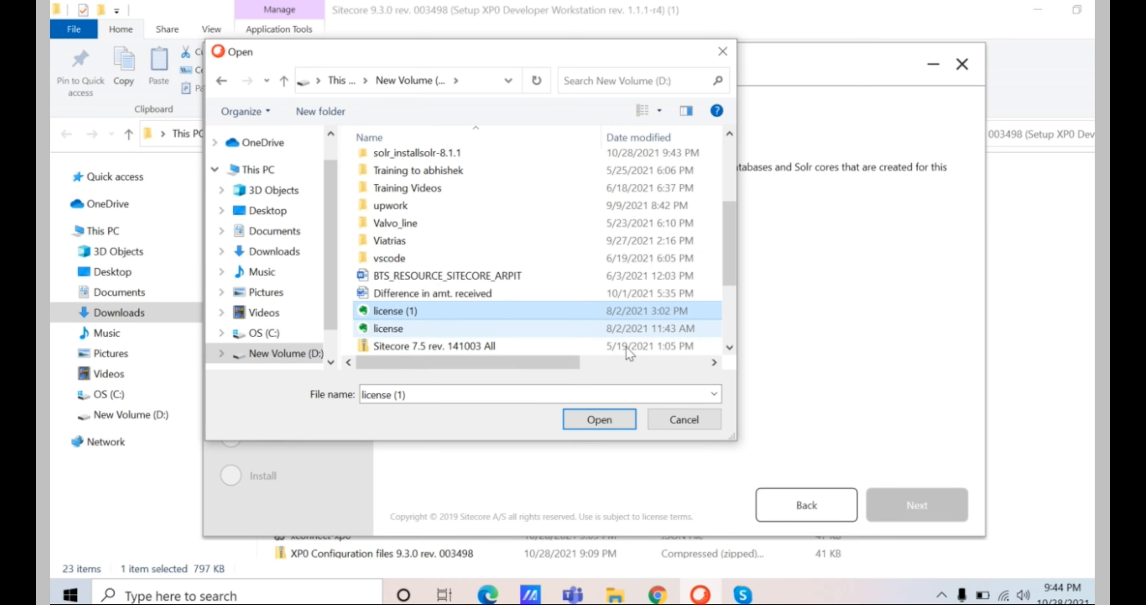
click(600, 419)
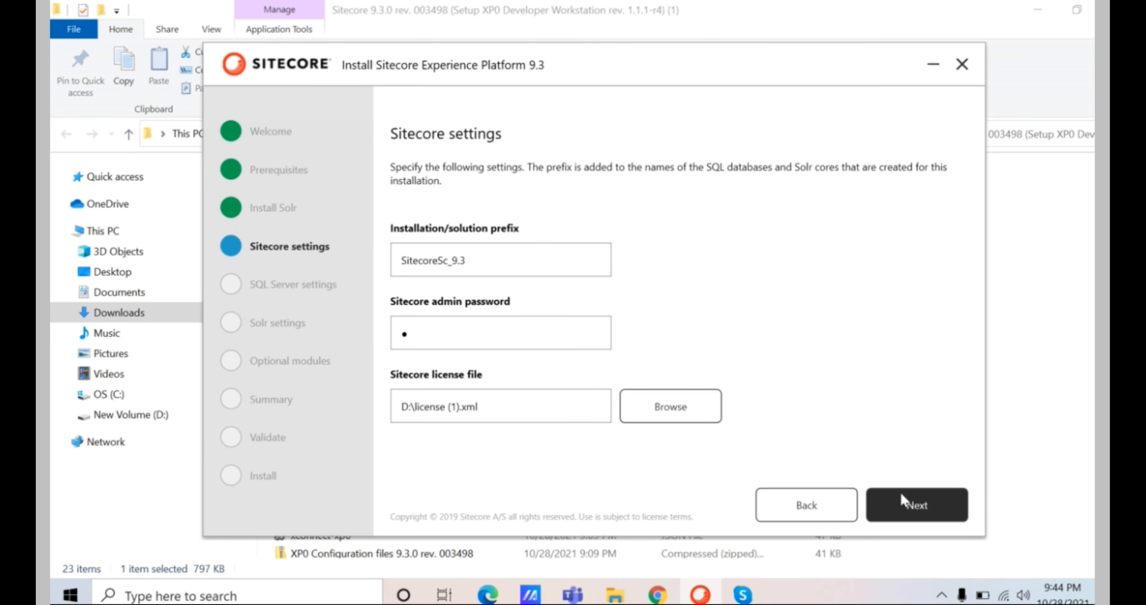
click(915, 515)
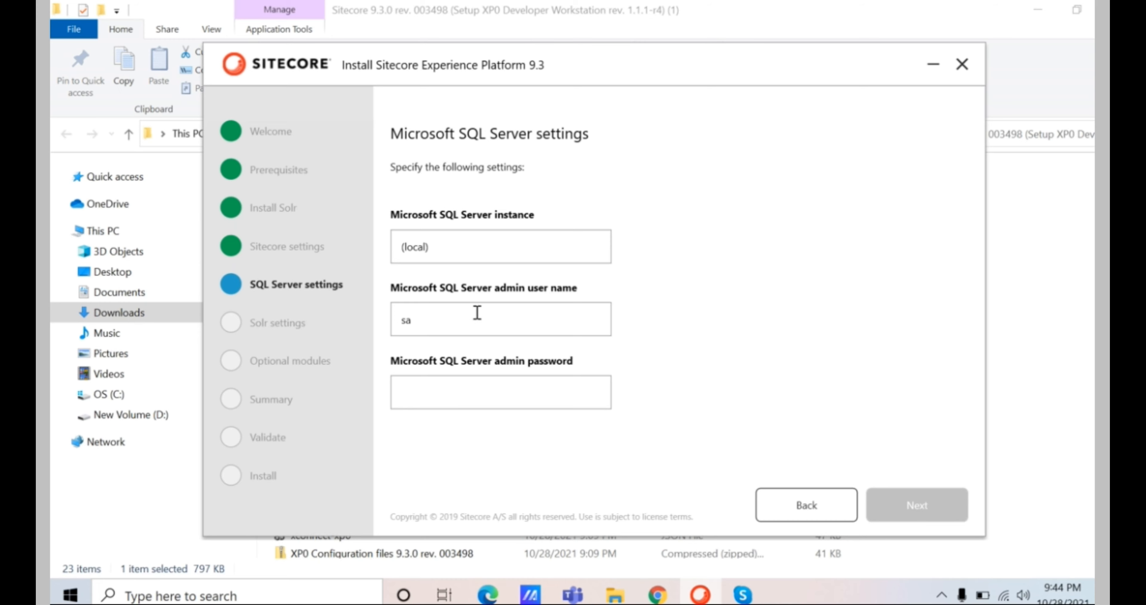
- Switch to SQL Server Management Studio and open a new server connection to look up the SQL Server instance name
click(440, 252)
key(super)
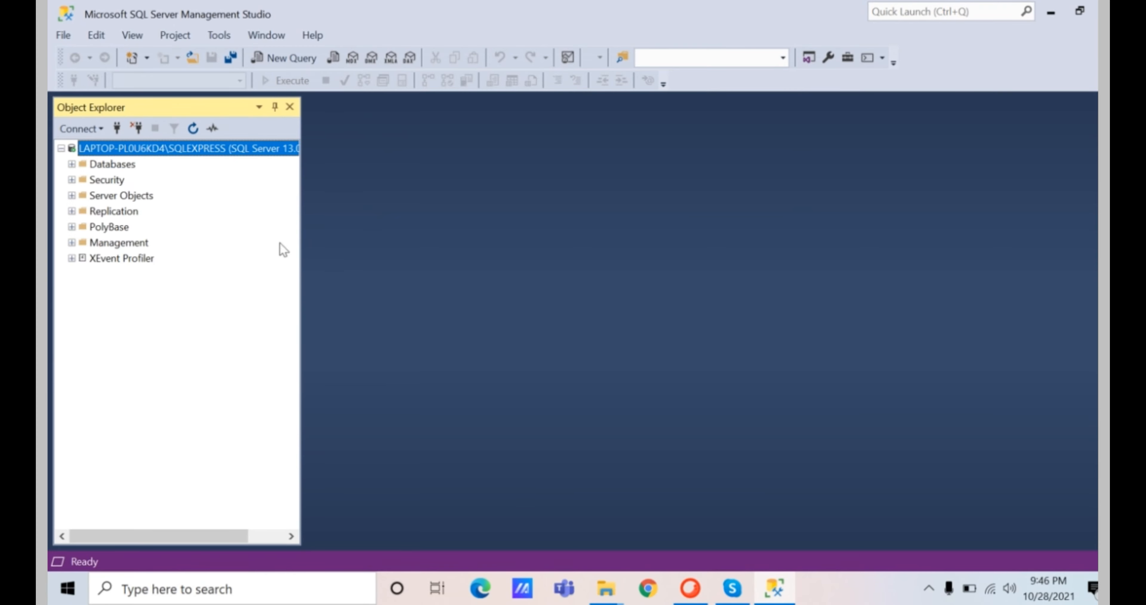
click(117, 129)
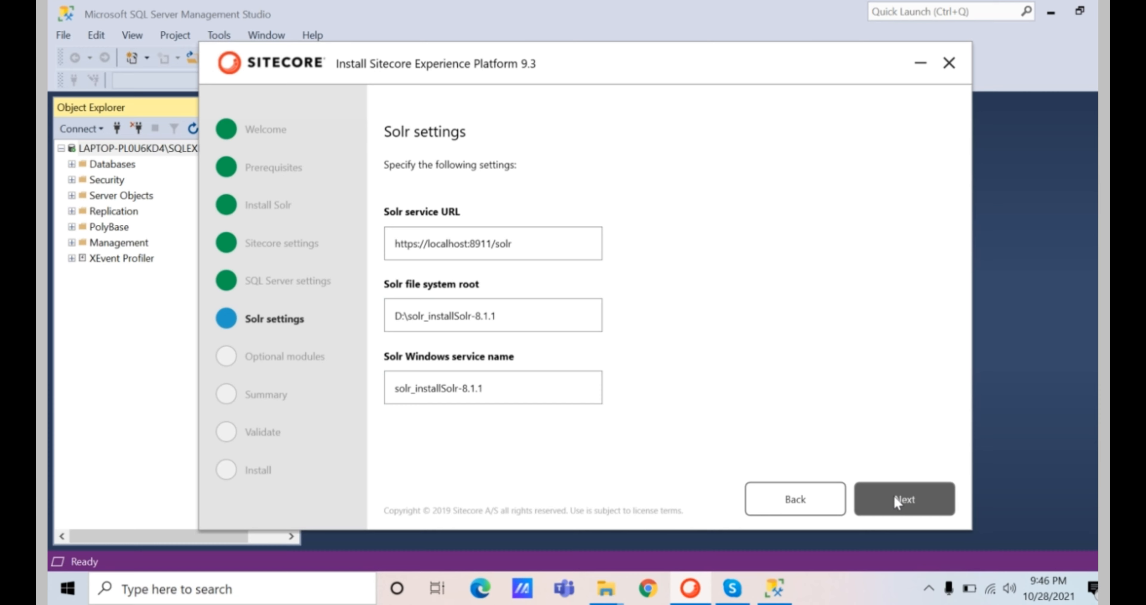
- Copy the Solr service URL, open it in Chrome and examine the Solr Admin dashboard
drag(516, 244, 383, 238)
key(ctrl+c)
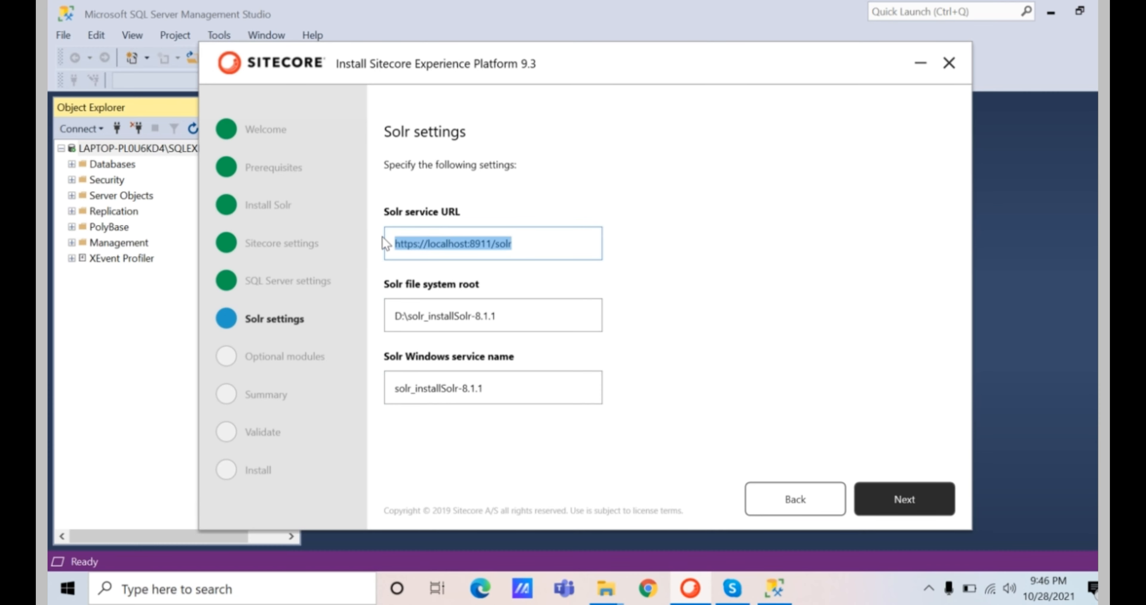
click(650, 598)
key(ctrl+v)
key(Return)
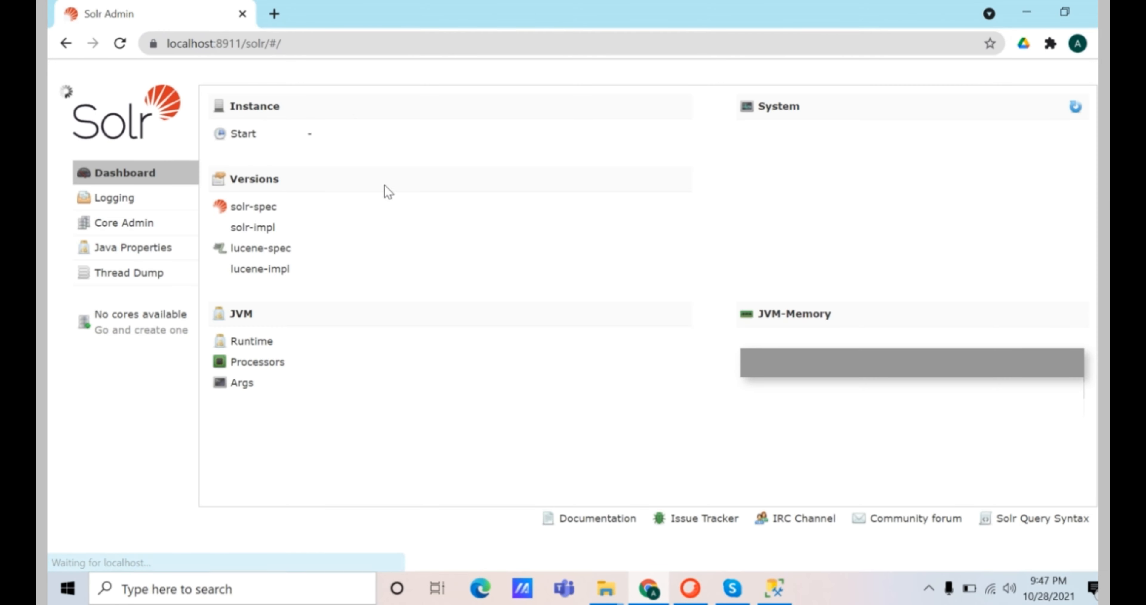
scroll(331, 379, down, 2)
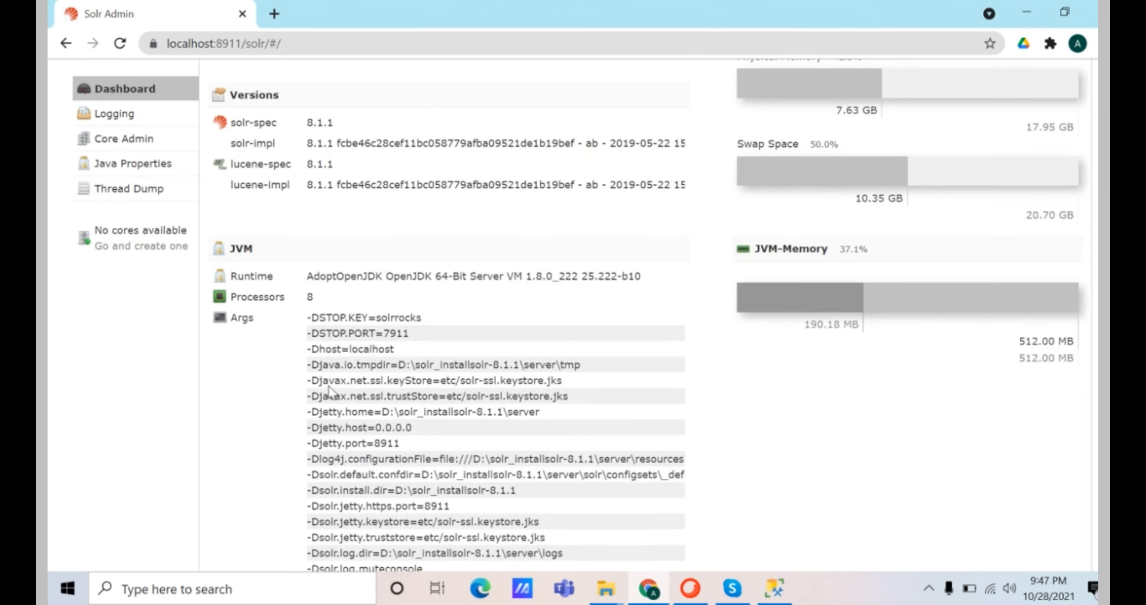
scroll(331, 379, up, 2)
- Return to the Sitecore installer, proceed past the settings summary and validation, and start the Sitecore installation
click(690, 588)
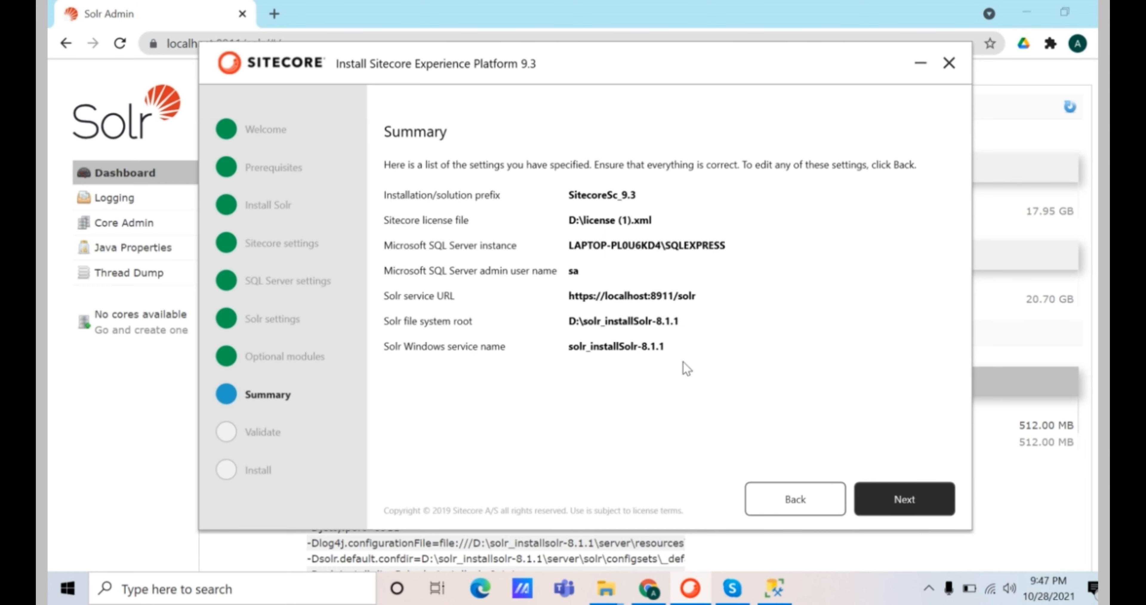
click(893, 501)
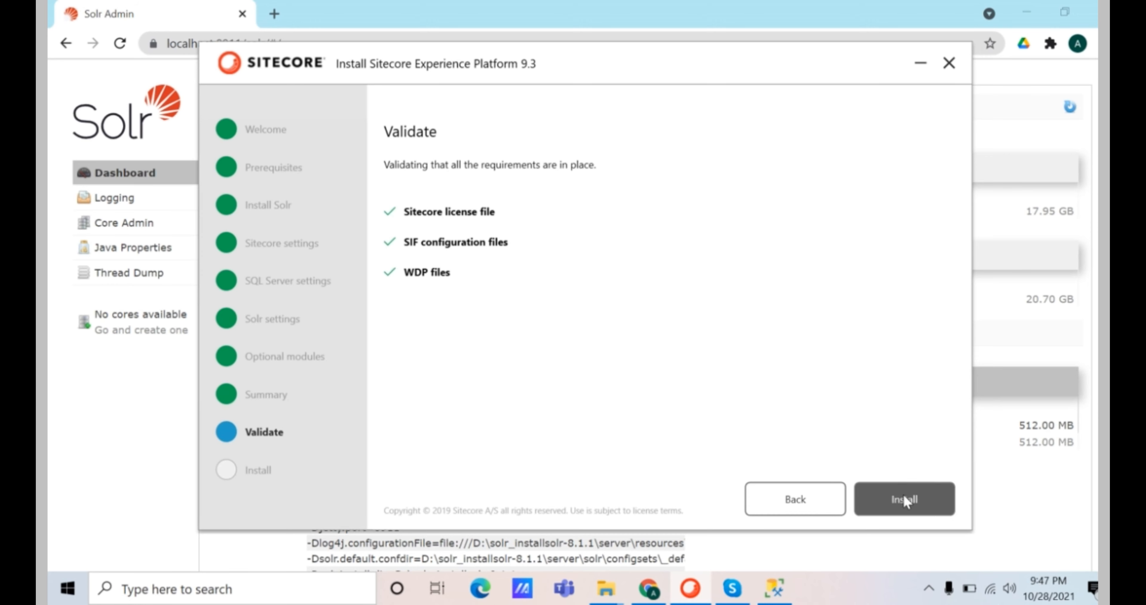
click(906, 500)
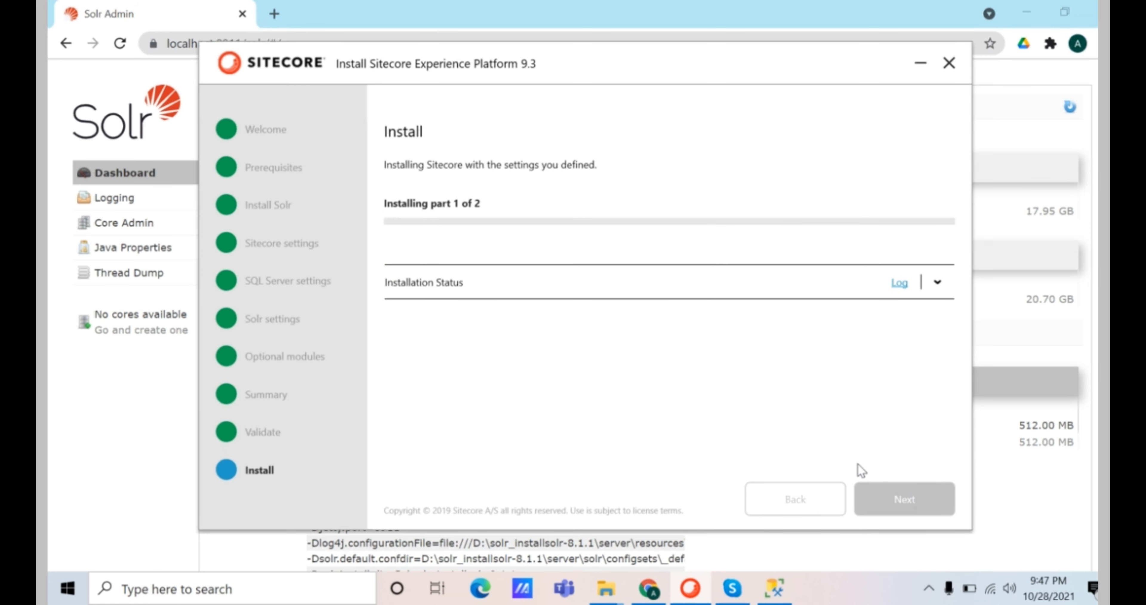